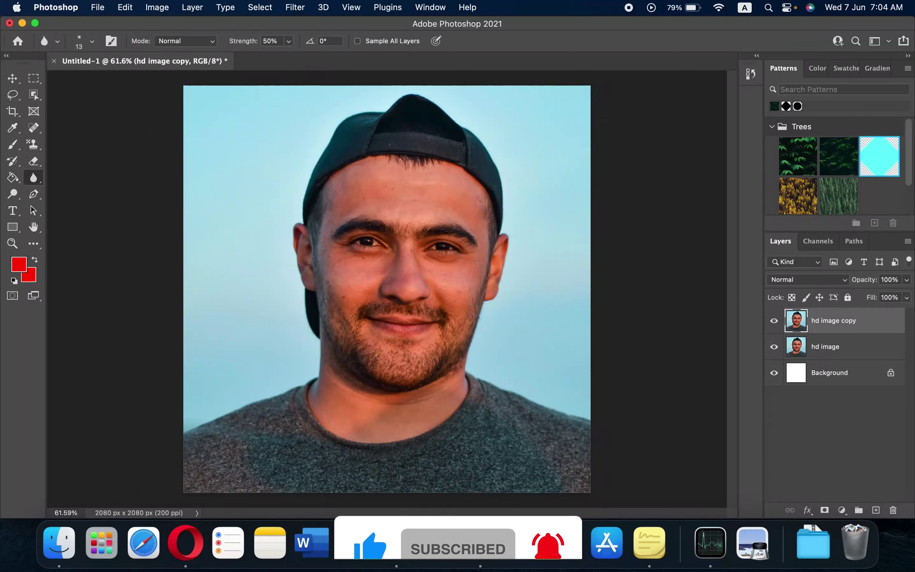
- Make the Blur Tool the active retouch tool for the hd image copy layer
right_click(34, 178)
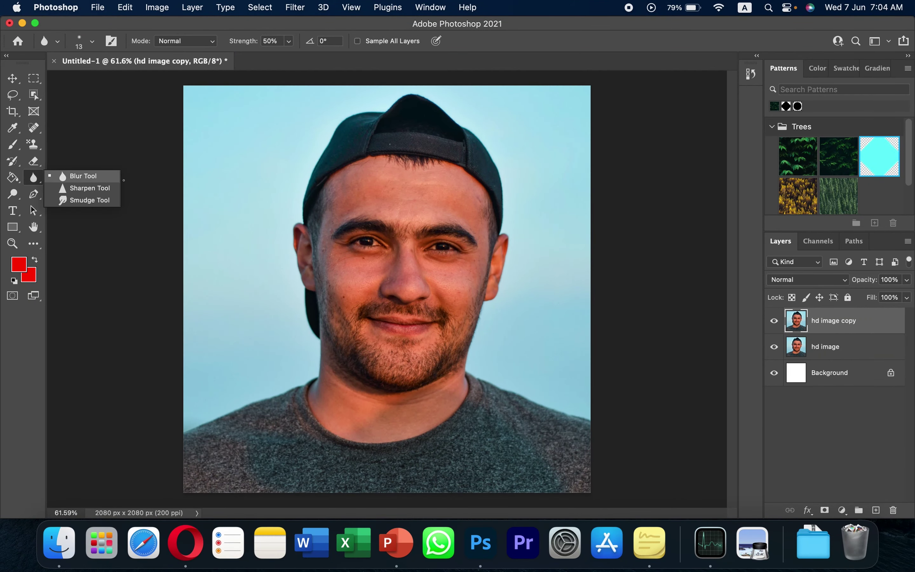
click(75, 176)
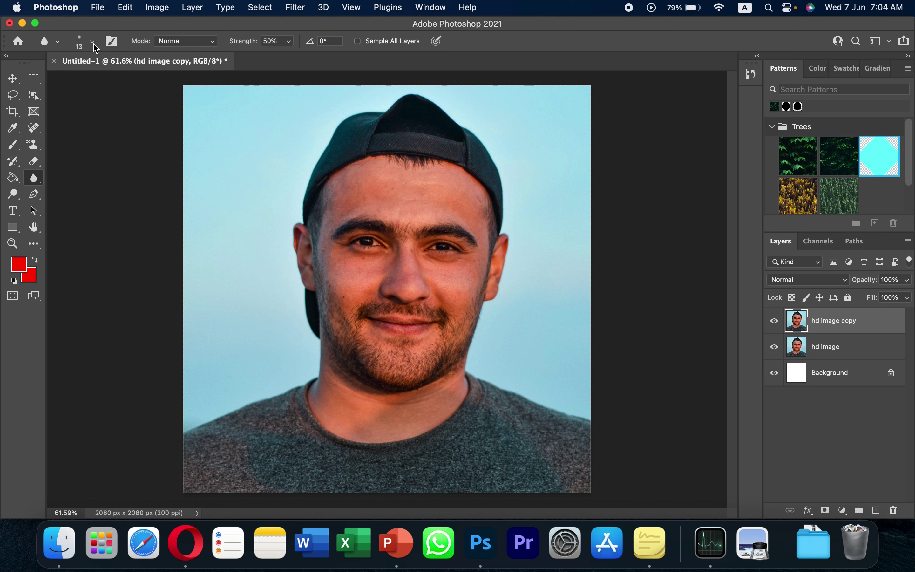
click(307, 9)
click(34, 183)
right_click(34, 178)
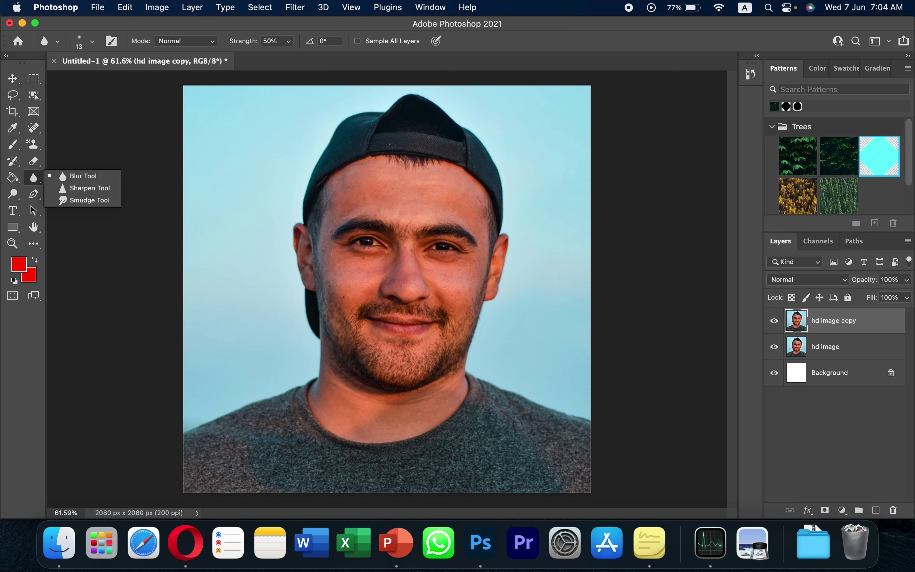
- Set the blur brush to 141 px with raised hardness
scroll(468, 283, up, 10)
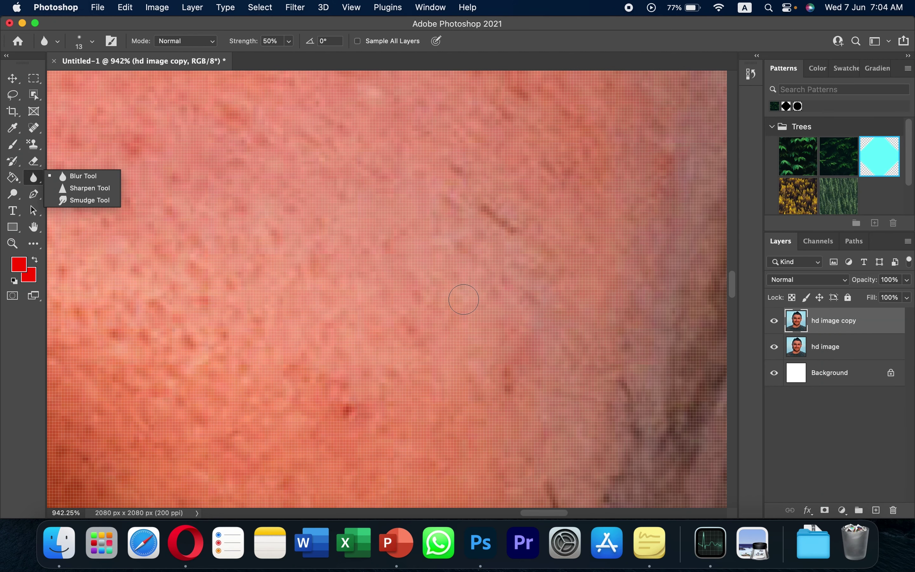
scroll(468, 284, down, 10)
scroll(453, 287, up, 3)
scroll(441, 291, up, 3)
right_click(424, 284)
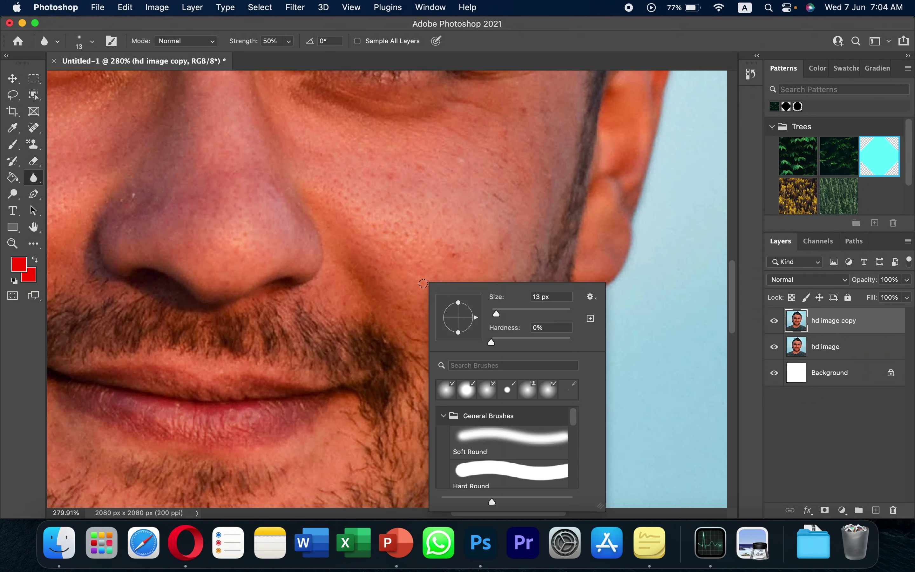
drag(417, 273, 535, 286)
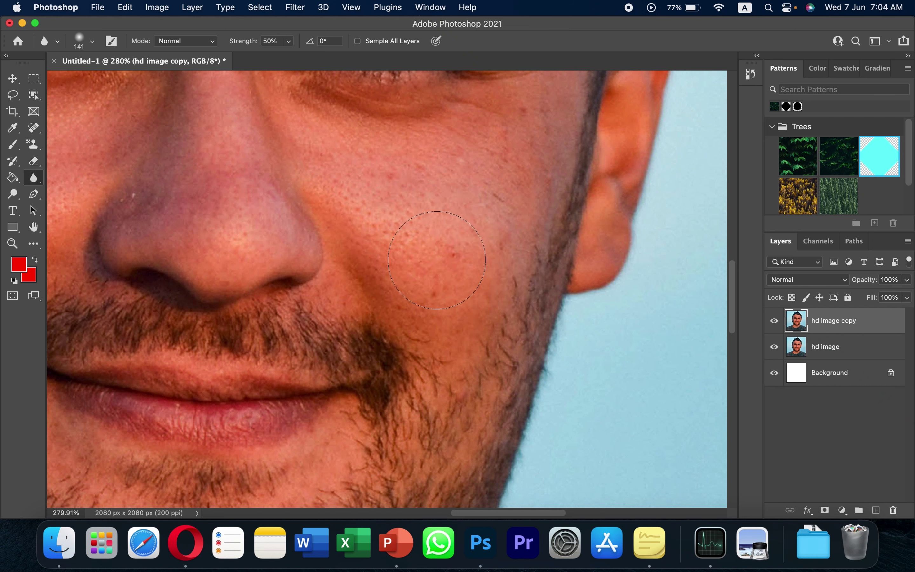
drag(422, 238, 404, 291)
- Blur the cheek beside the beard and compare by toggling the copy layer
drag(402, 214, 410, 230)
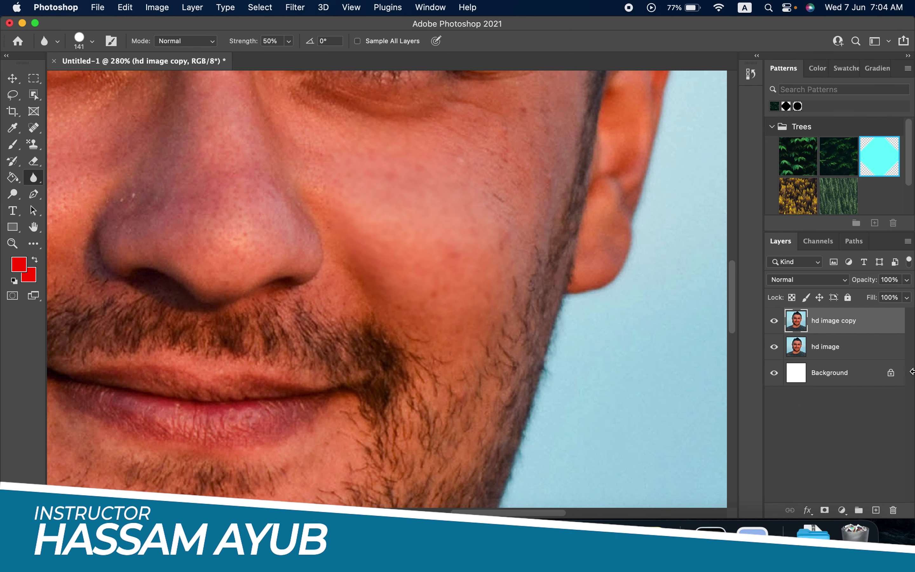
click(775, 321)
click(775, 321)
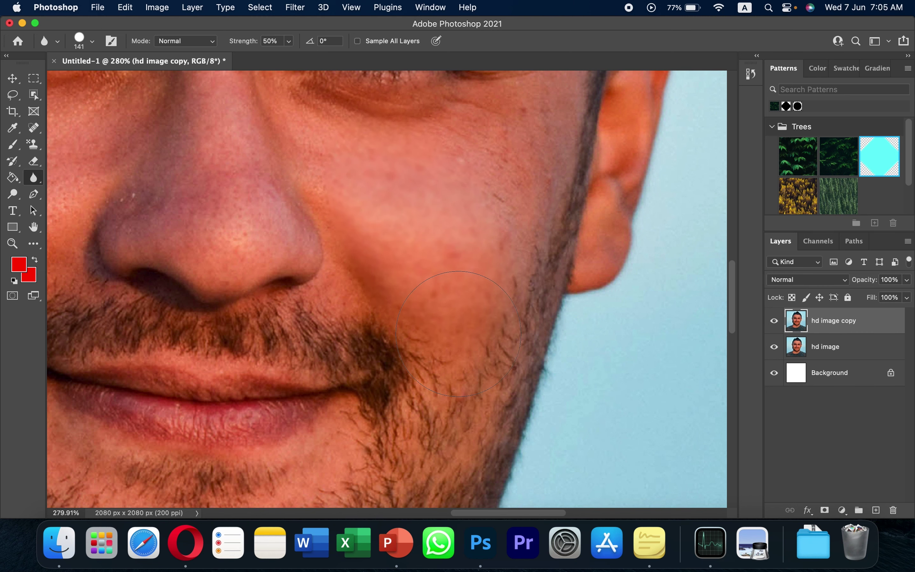
drag(253, 299, 636, 374)
right_click(34, 177)
click(87, 186)
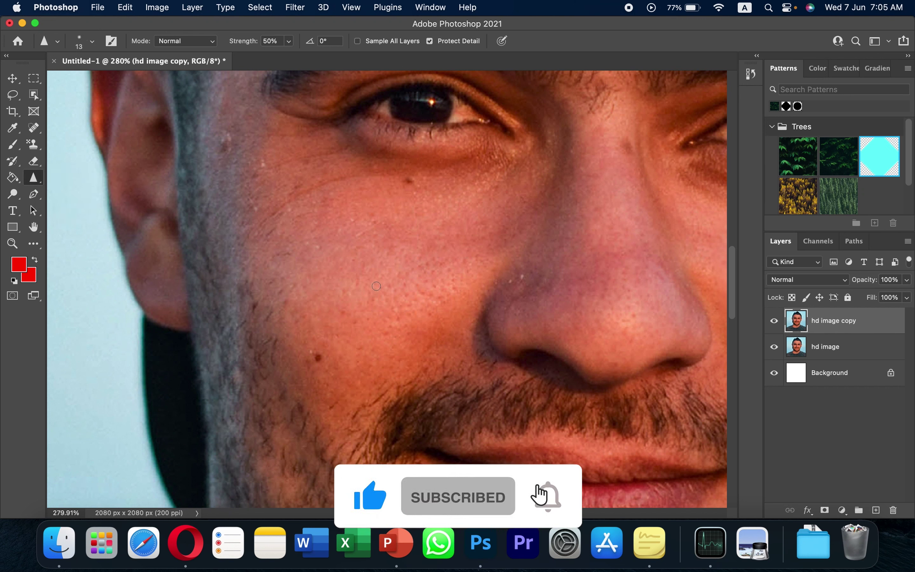
- Resize the sharpen brush to 181 px and adjust its hardness
drag(377, 286, 541, 412)
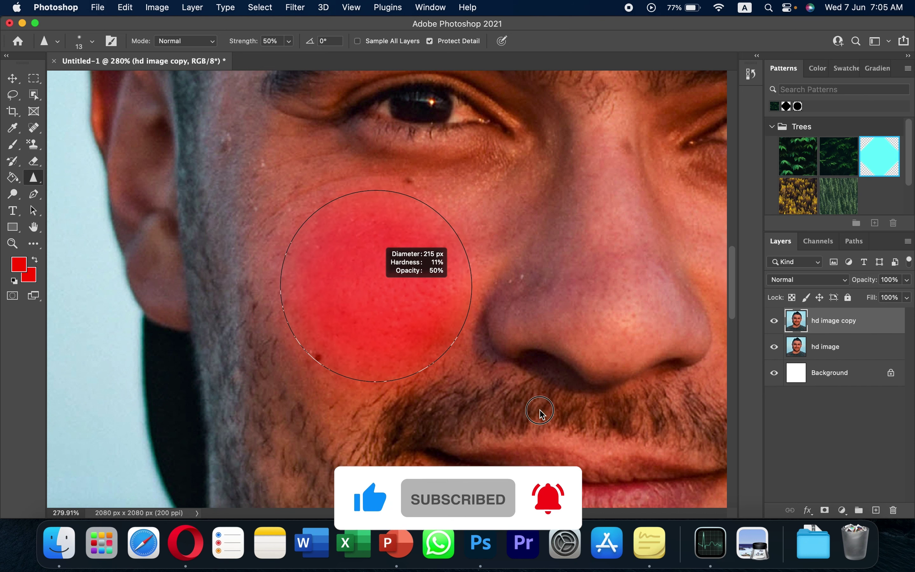
drag(366, 320, 380, 227)
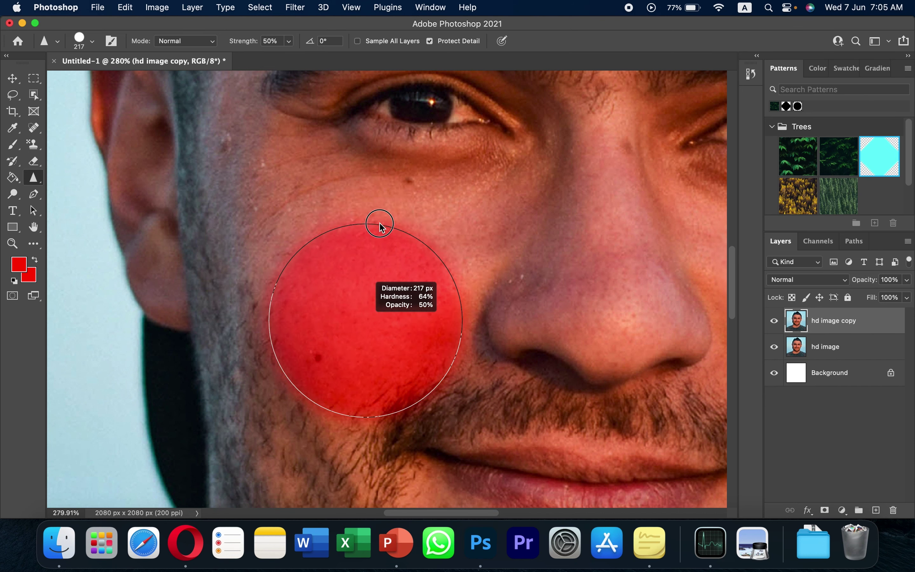
mouse_move(364, 265)
mouse_down()
mouse_move(375, 319)
mouse_move(394, 272)
mouse_move(369, 328)
mouse_up()
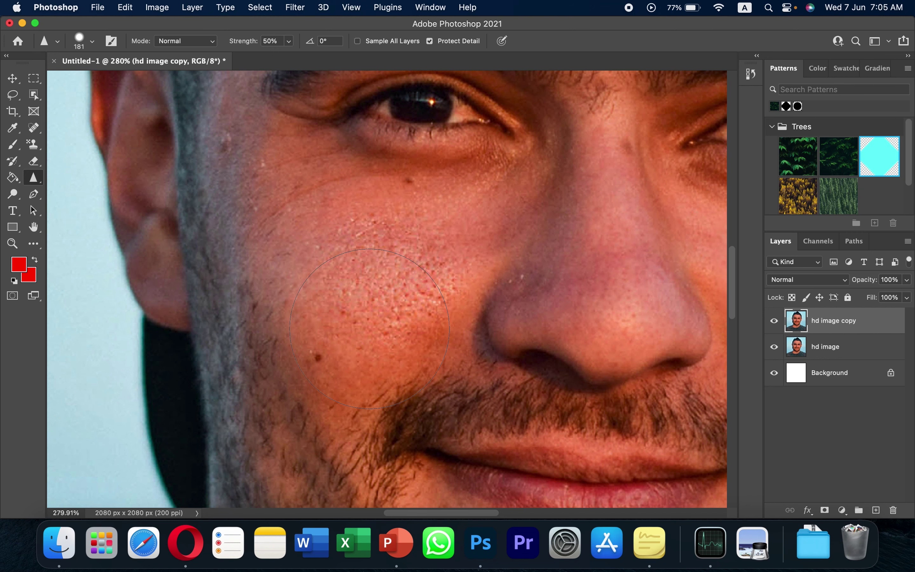
scroll(369, 328, down, 2)
scroll(484, 321, down, 3)
scroll(484, 321, up, 4)
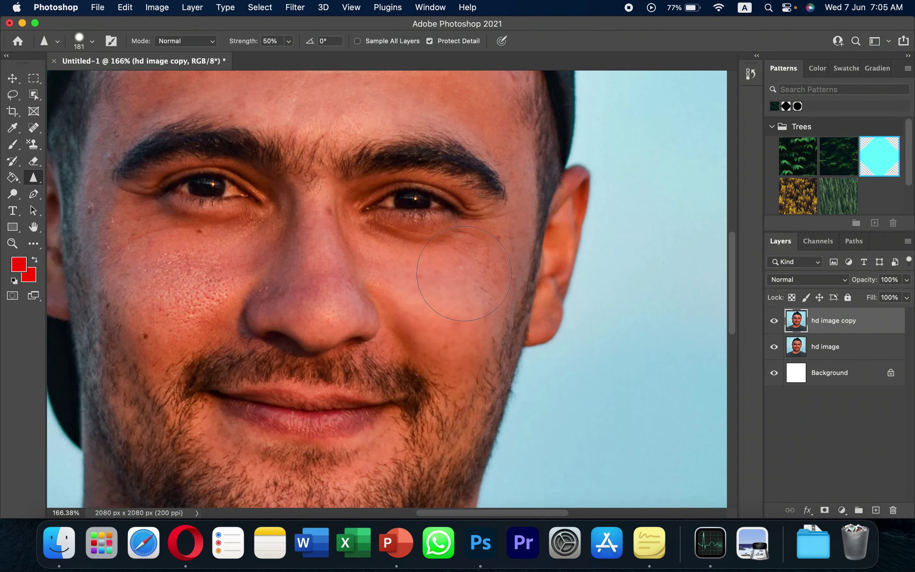
scroll(450, 280, up, 2)
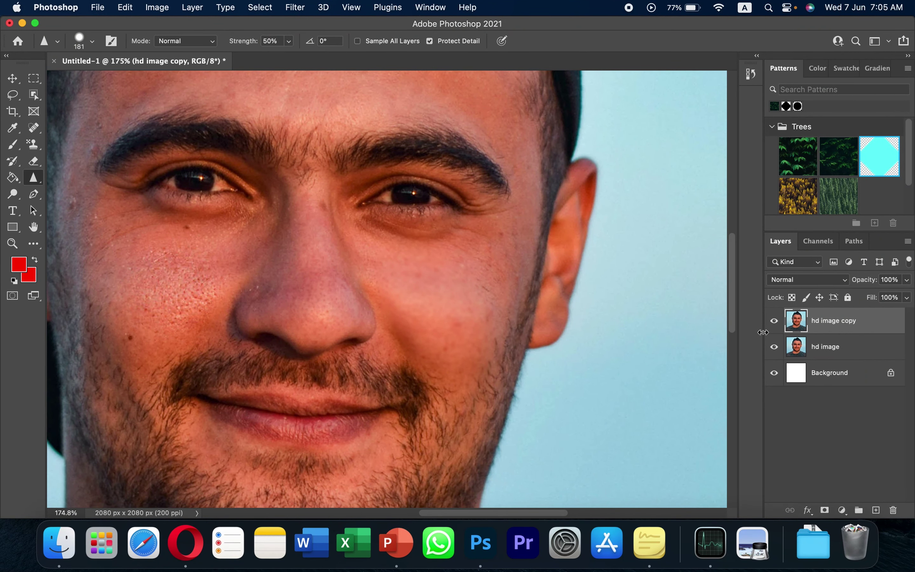
- Toggle the hd image copy layer's visibility to compare the sharpened cheeks
click(774, 321)
click(774, 322)
click(774, 321)
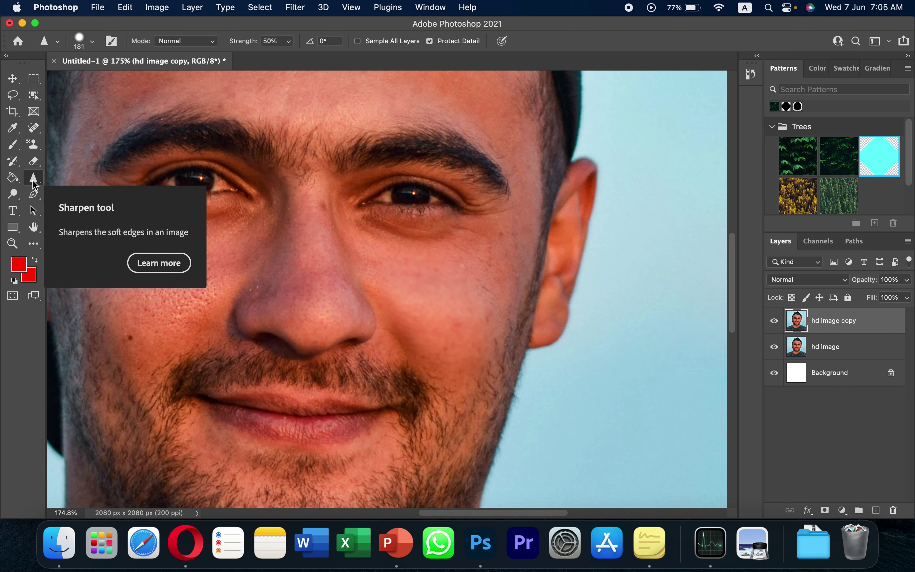
scroll(269, 278, down, 2)
scroll(268, 278, down, 5)
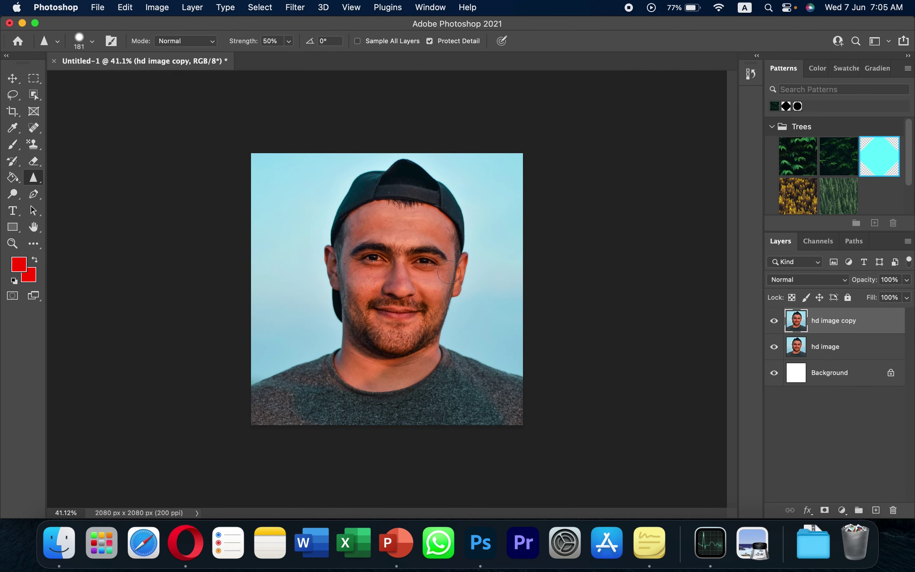
- Place Sumdge example.jpeg from Finder onto the canvas, enlarged to 167.65%
click(60, 542)
mouse_move(494, 126)
mouse_down()
mouse_move(446, 400)
mouse_move(536, 441)
mouse_up()
drag(476, 360, 477, 375)
key(Return)
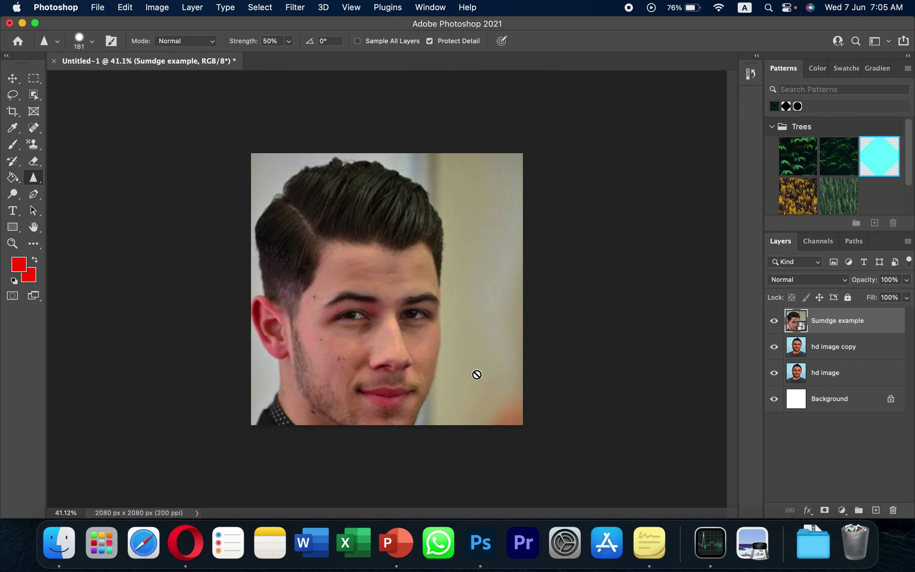
- Duplicate the Sumdge example layer as Sumdge example copy
right_click(832, 324)
key(Escape)
key(super+j)
scroll(400, 278, up, 5)
scroll(387, 254, down, 5)
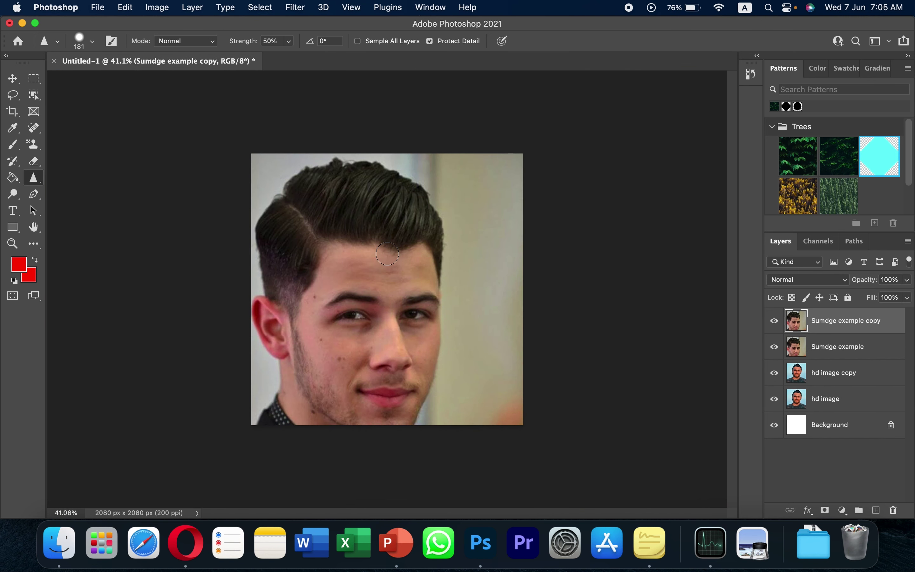
scroll(381, 255, up, 2)
scroll(382, 254, up, 1)
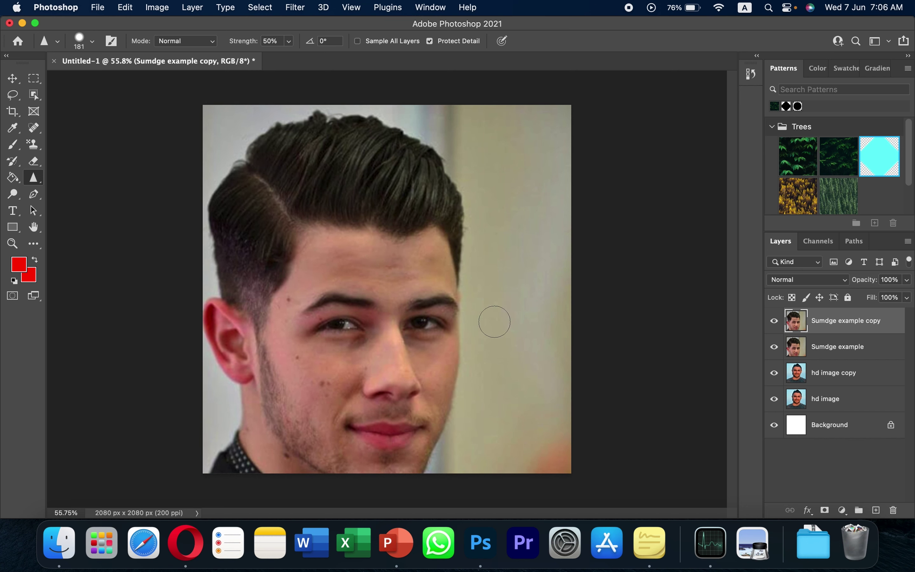
right_click(36, 181)
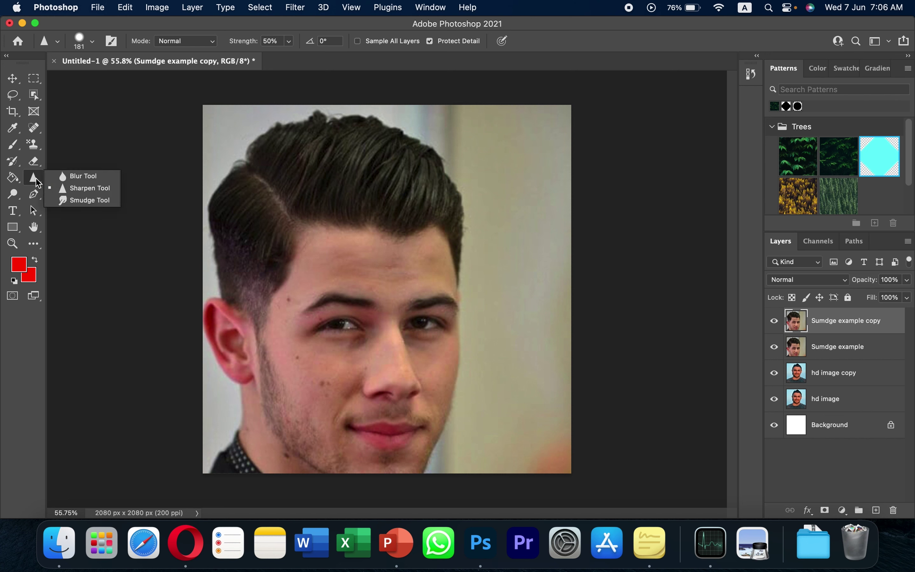
- Choose the Smudge Tool and load the Legacy Brushes set into the brush presets
click(66, 201)
click(91, 43)
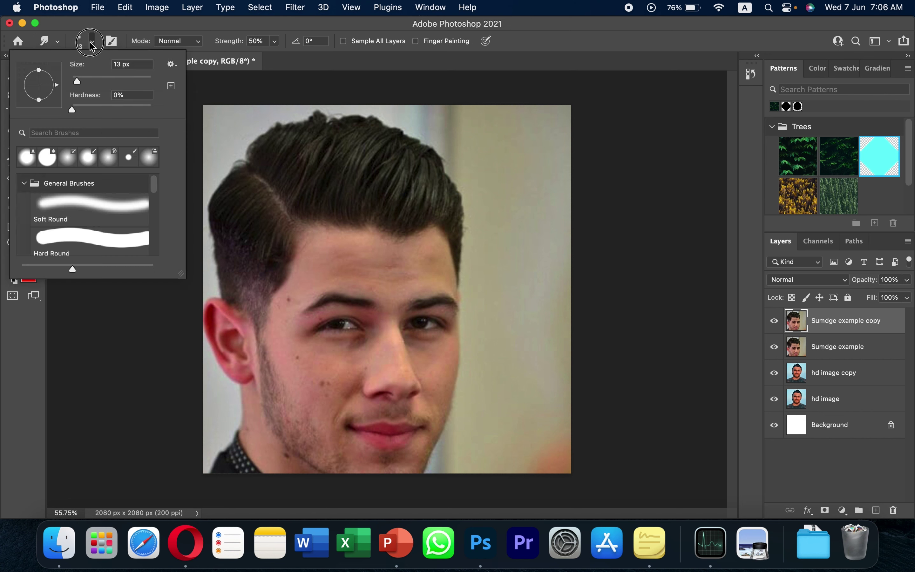
click(171, 63)
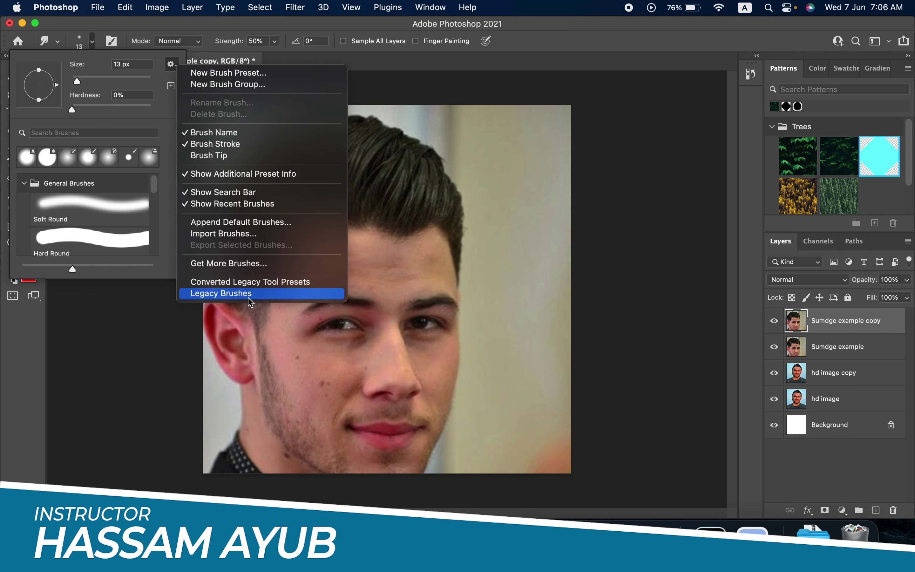
click(249, 295)
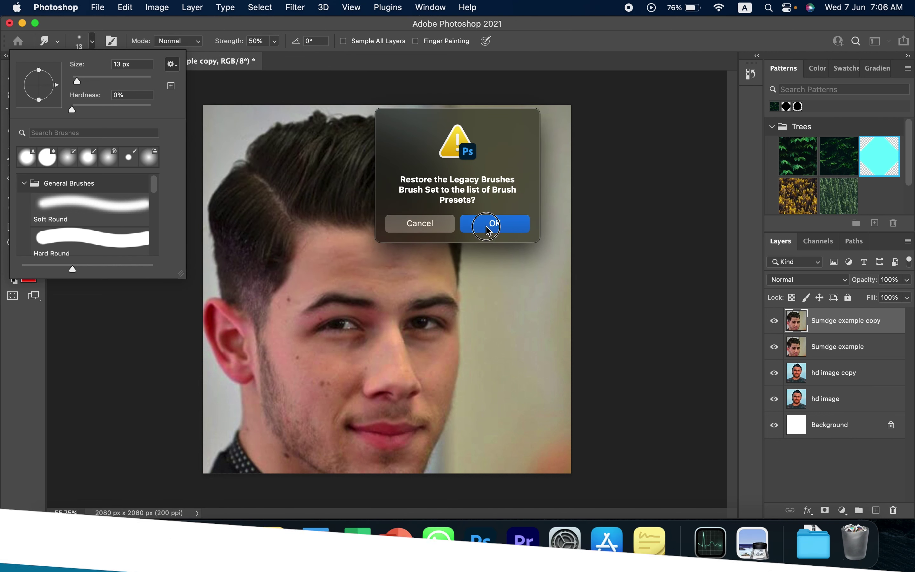
click(489, 231)
- List brushes as tip thumbnails without stroke previews and pick the 39 px tip
click(173, 66)
click(208, 155)
click(171, 63)
click(213, 133)
click(171, 63)
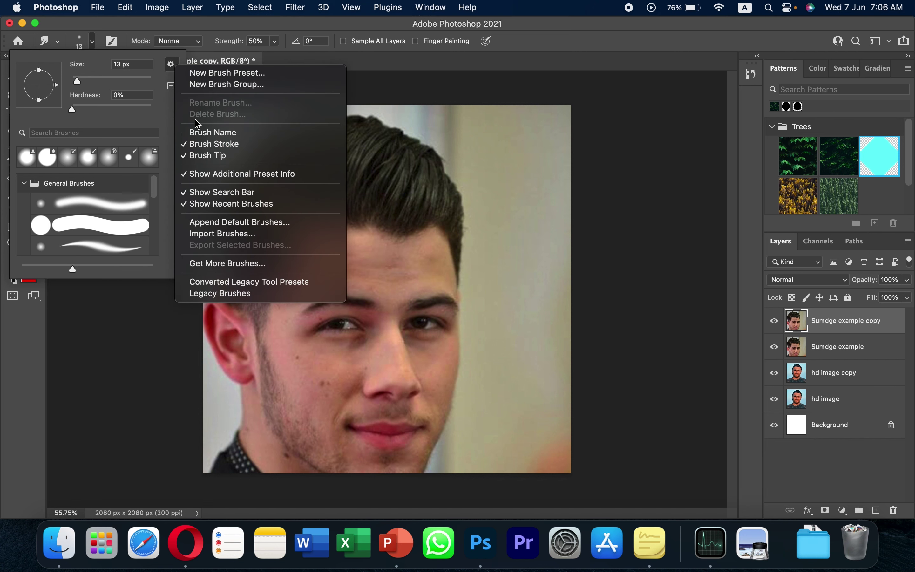
click(214, 143)
click(123, 193)
click(171, 64)
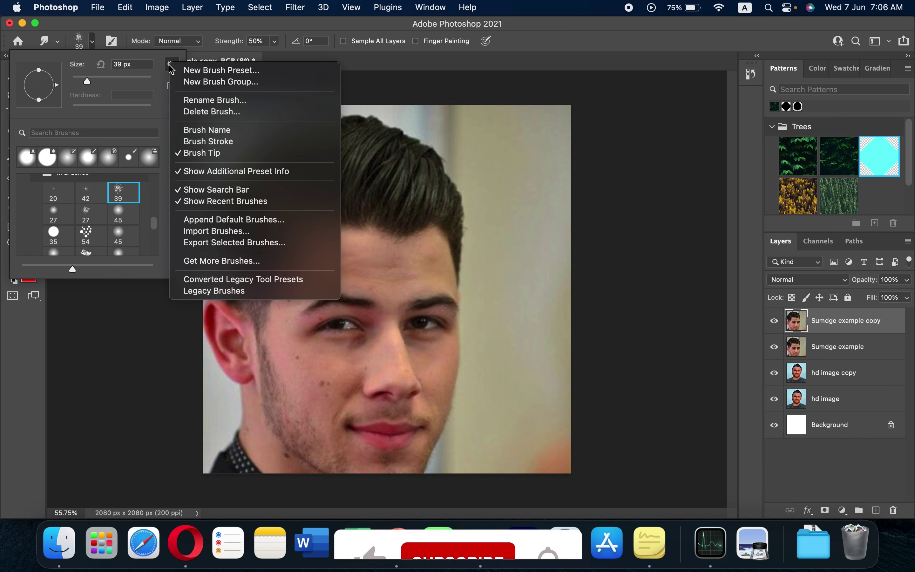